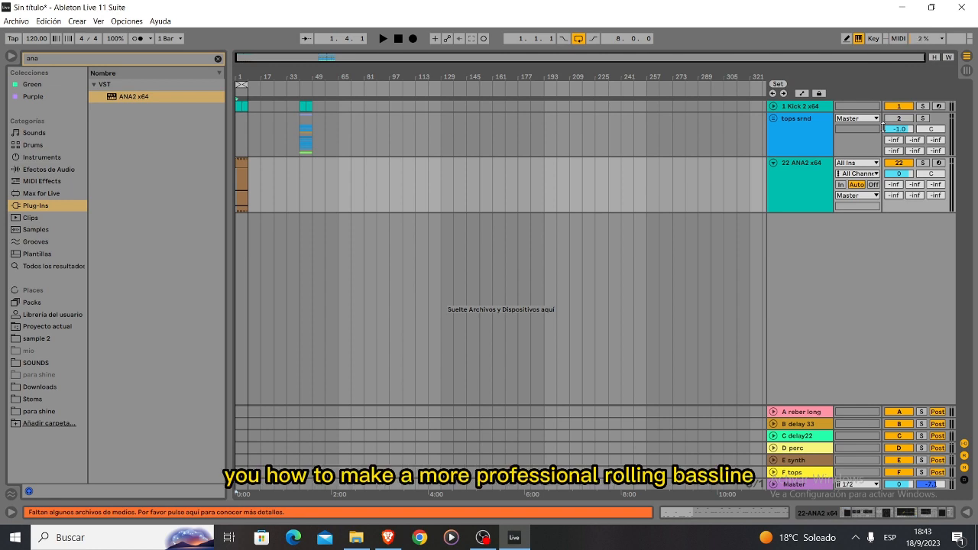
# - Examine the one-bar rolling pattern of C2 and C3 notes and their velocities in the ANA2 bass clip
pyautogui.moveTo(263, 59)
pyautogui.mouseDown()
pyautogui.moveTo(263, 115)
pyautogui.moveTo(257, 58)
pyautogui.mouseUp()
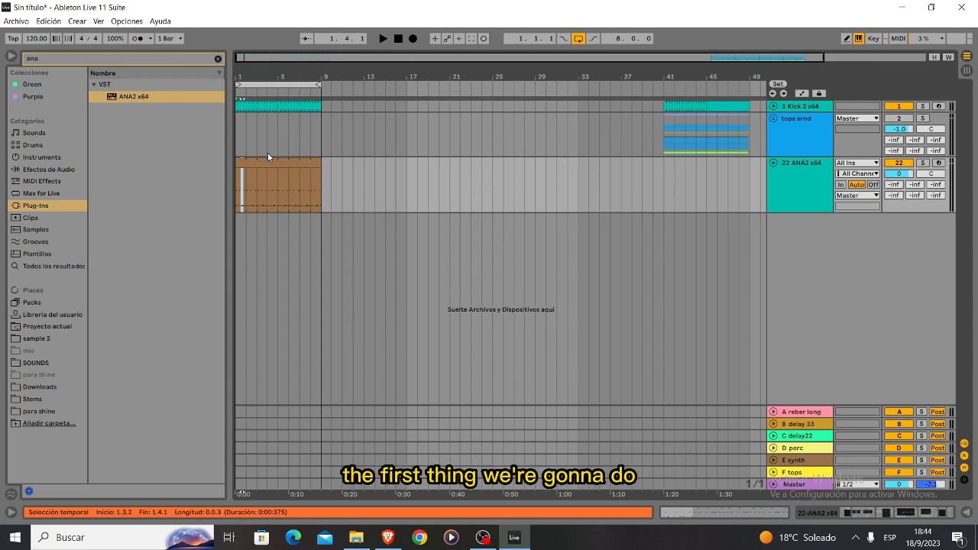
pyautogui.doubleClick(832, 179)
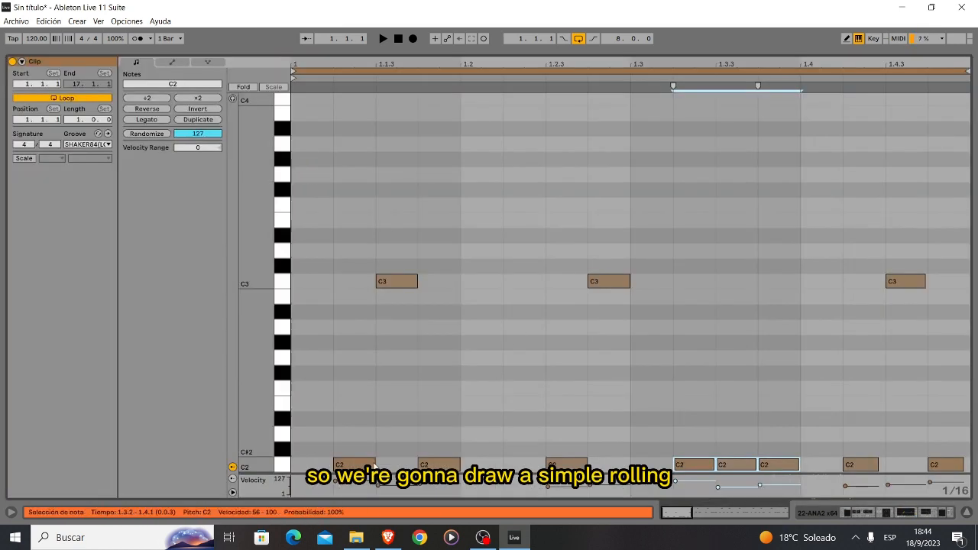
pyautogui.moveTo(256, 391); pyautogui.dragTo(248, 334)
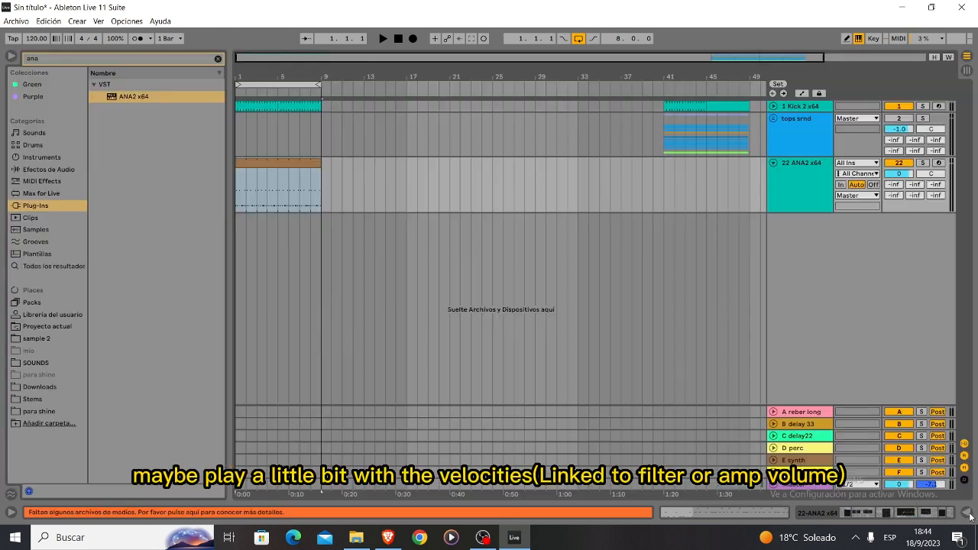
# - Review the 80s Attack Bass preset in the ANA2 synth and audition the bassline with the kick
pyautogui.click(801, 168)
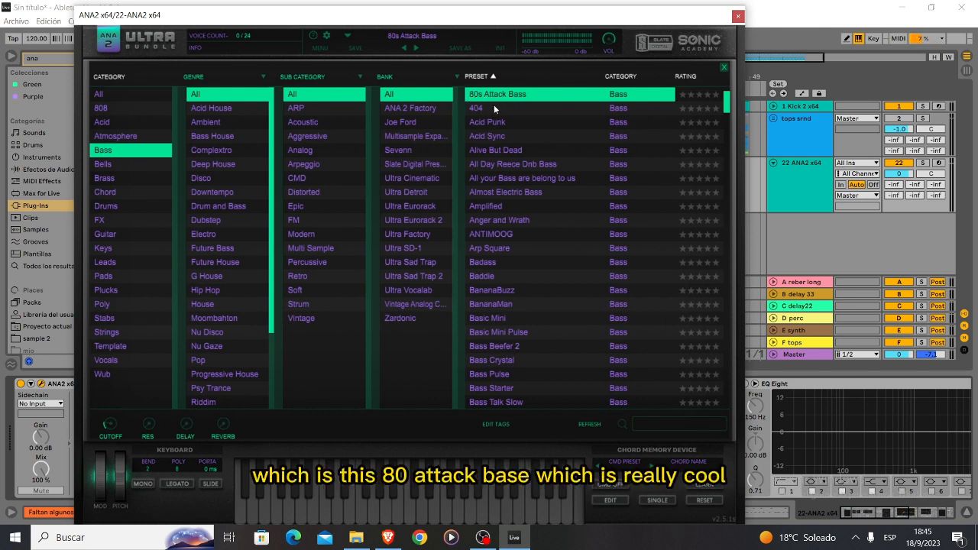
pyautogui.click(724, 67)
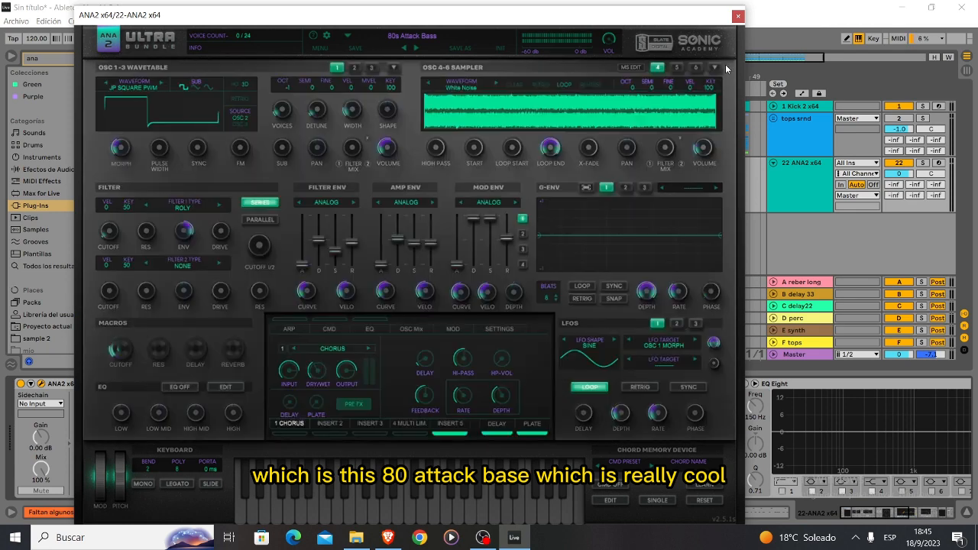
pyautogui.click(738, 16)
pyautogui.press('space')
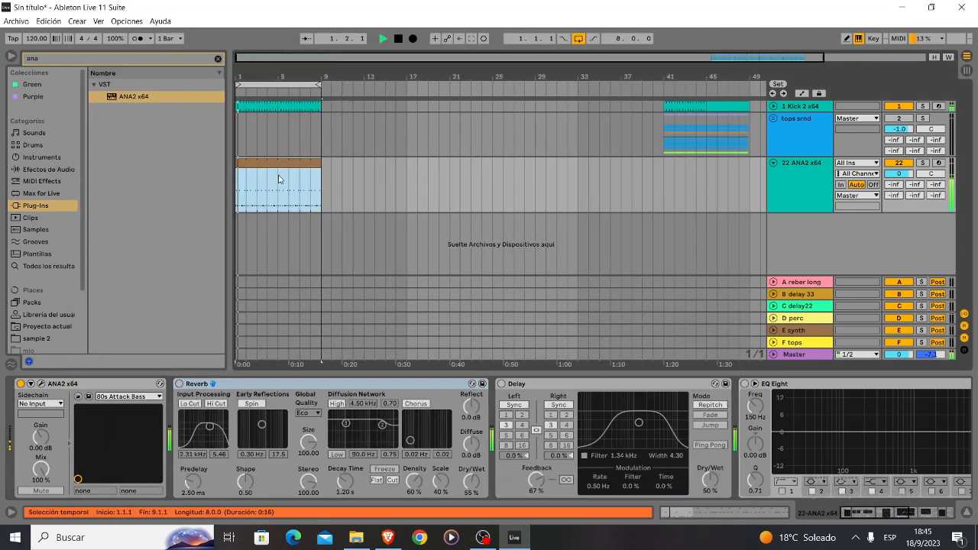
pyautogui.press('space')
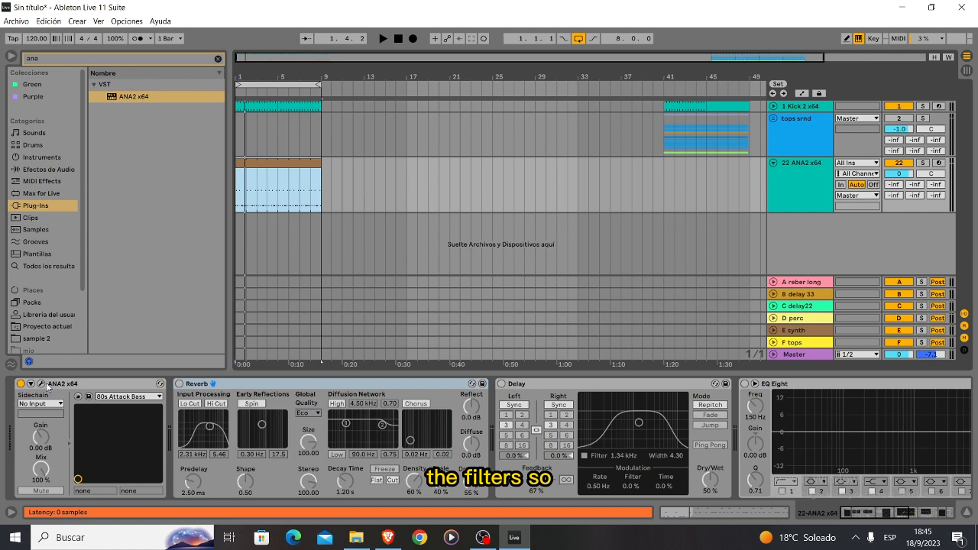
# - Lower the filter 1 envelope amount in the ANA2 synth while the bassline plays
pyautogui.hotkey('ctrl', 'alt', 'p')
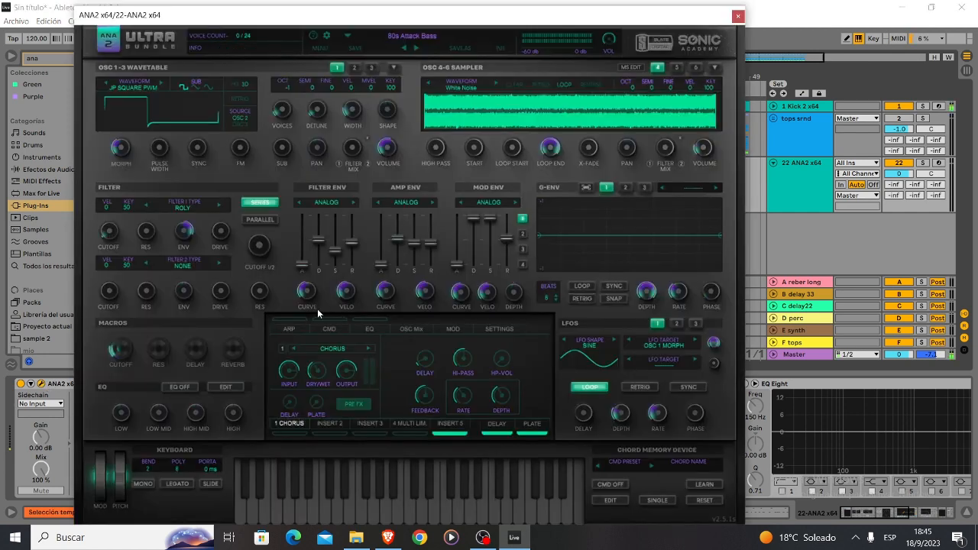
pyautogui.moveTo(188, 245)
pyautogui.moveTo(188, 246); pyautogui.dragTo(186, 282)
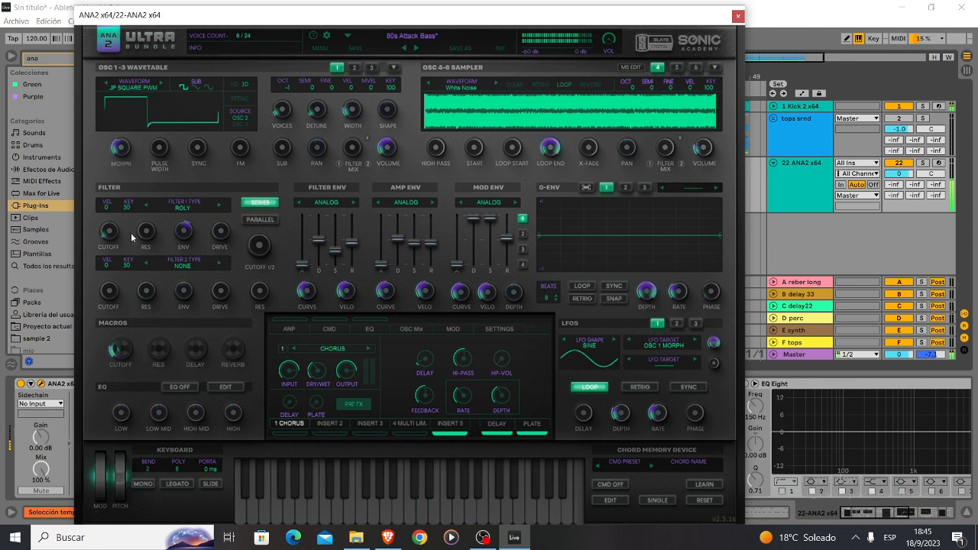
pyautogui.moveTo(111, 237)
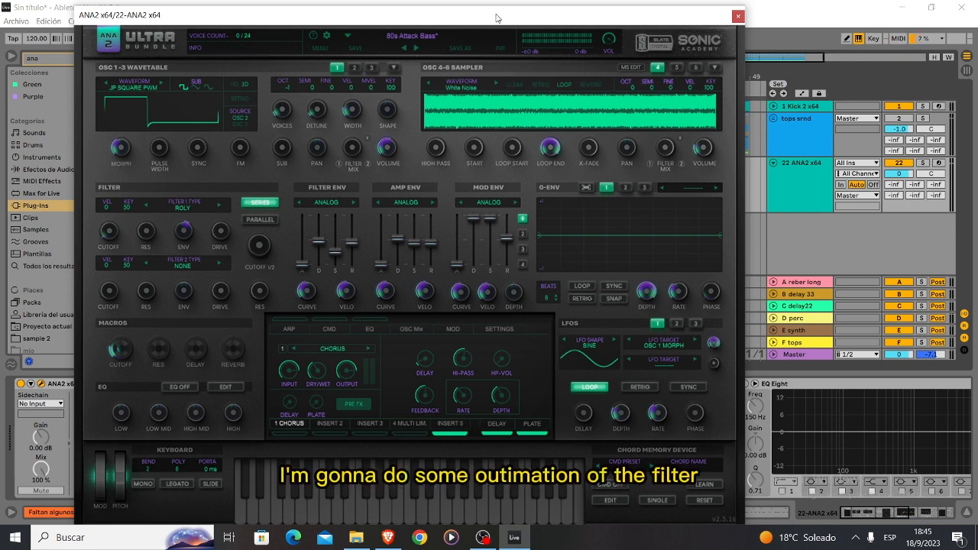
# - Expose ANA2's filter 1 cutoff as an automatable parameter on the device using Configure
pyautogui.moveTo(496, 18); pyautogui.dragTo(692, 19)
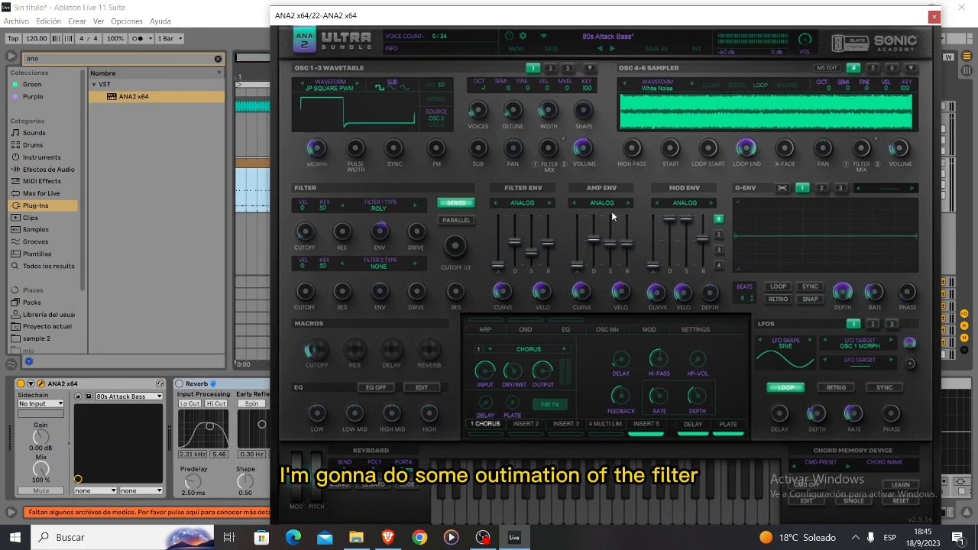
pyautogui.click(31, 383)
pyautogui.click(194, 384)
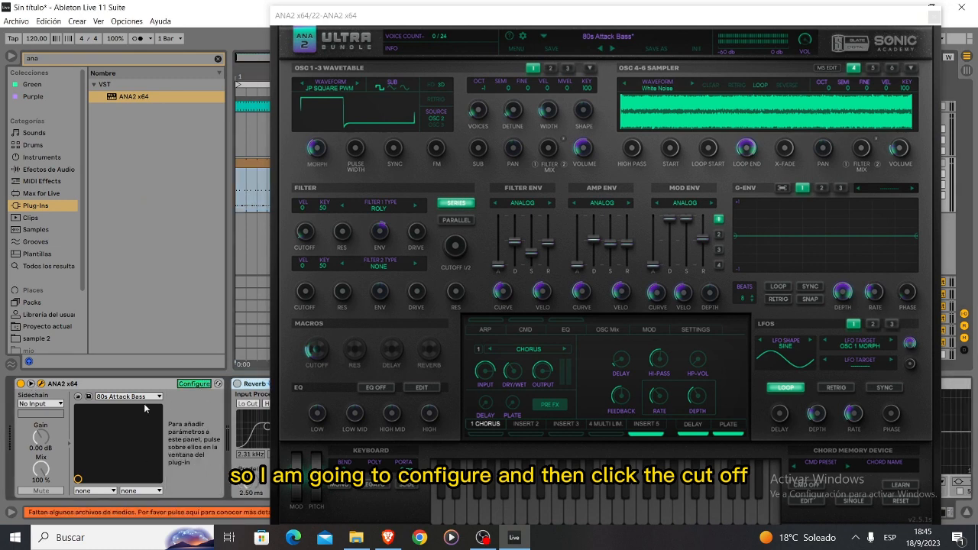
pyautogui.click(305, 231)
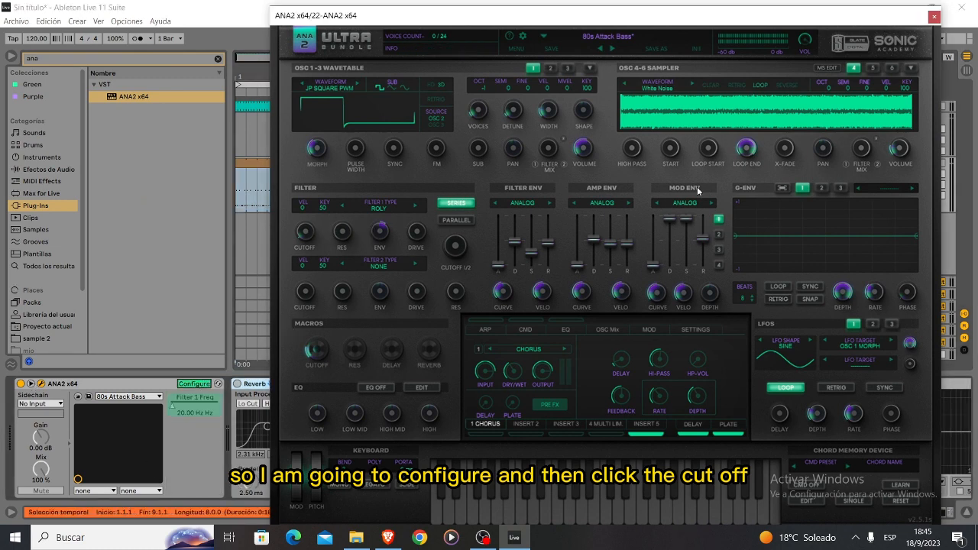
pyautogui.click(934, 16)
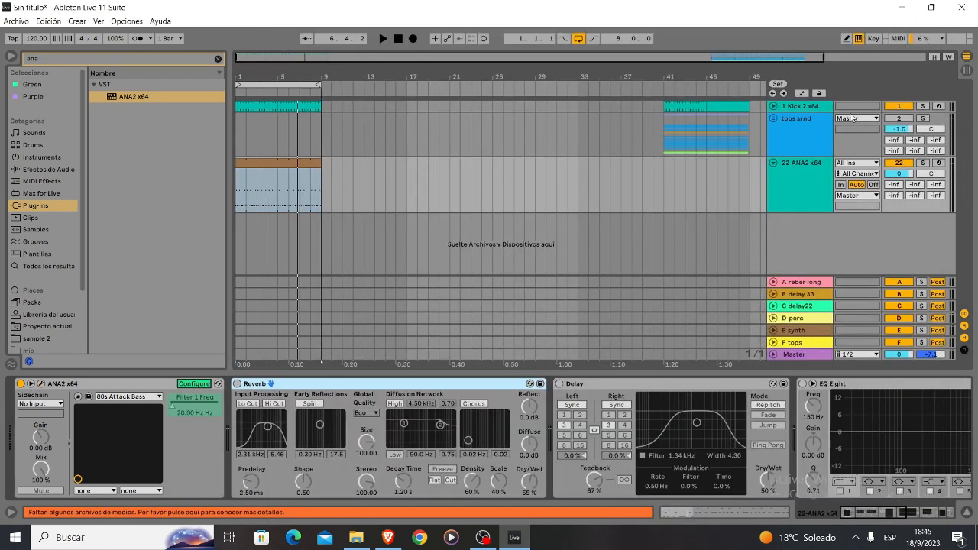
pyautogui.click(197, 384)
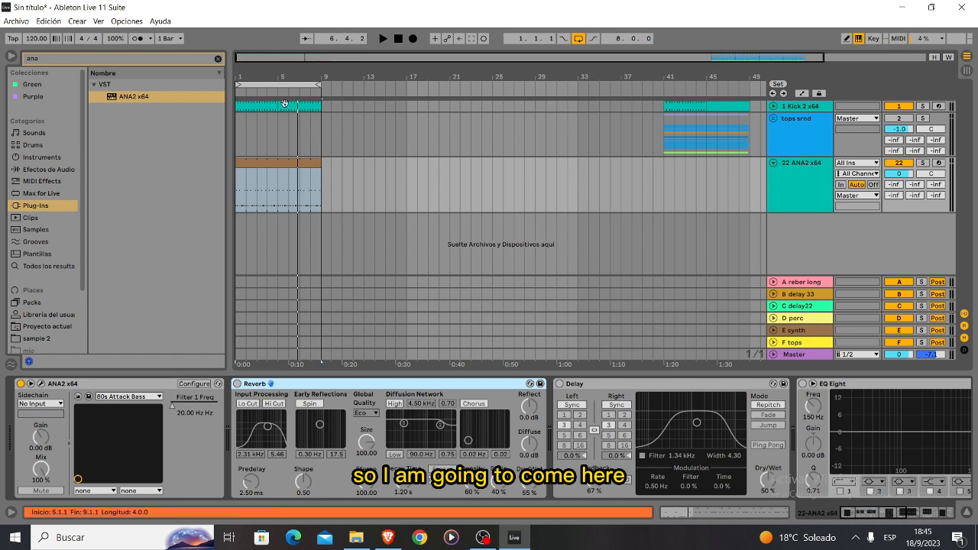
# - Start loop playback and open the bass clip's Filter 1 Freq envelope for editing
pyautogui.moveTo(265, 58); pyautogui.dragTo(264, 120)
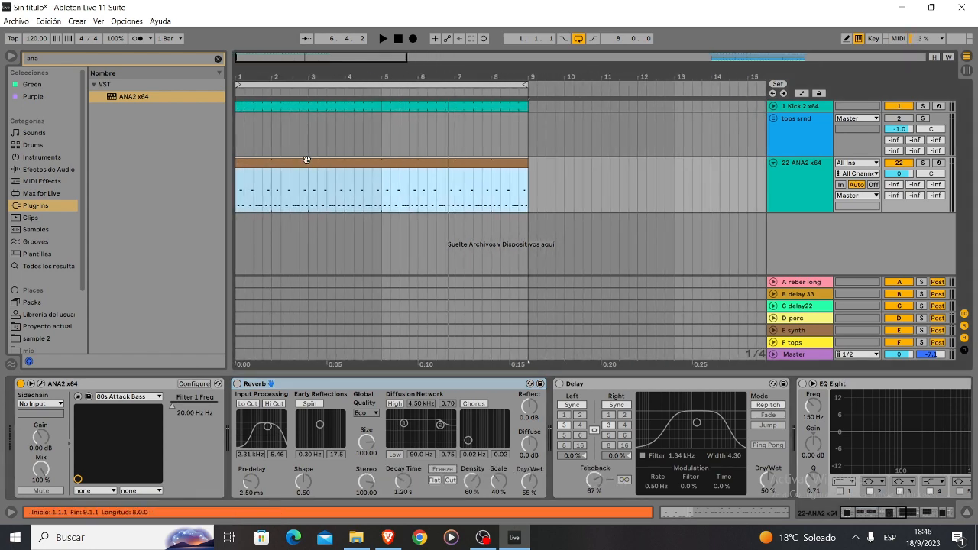
pyautogui.doubleClick(305, 159)
pyautogui.click(172, 62)
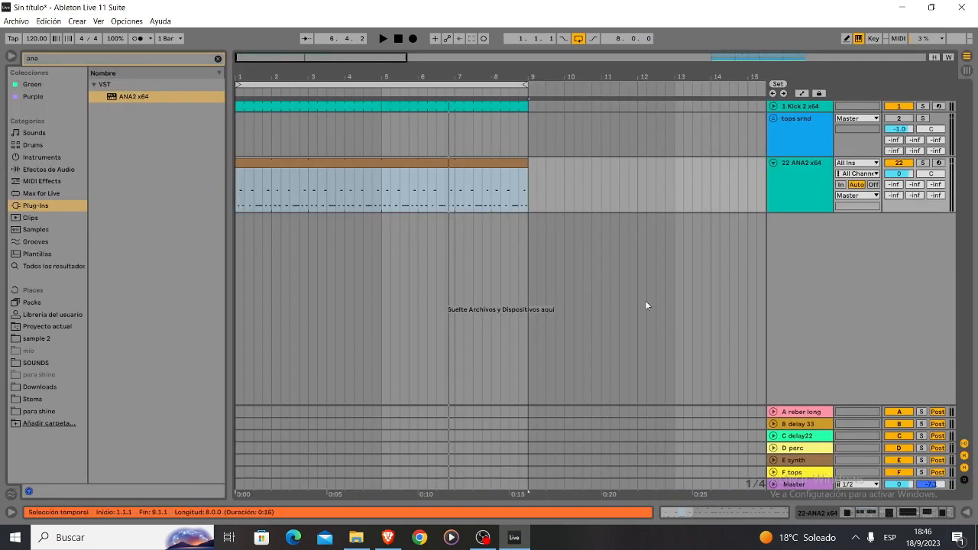
pyautogui.press('space')
pyautogui.click(798, 181)
pyautogui.click(327, 161)
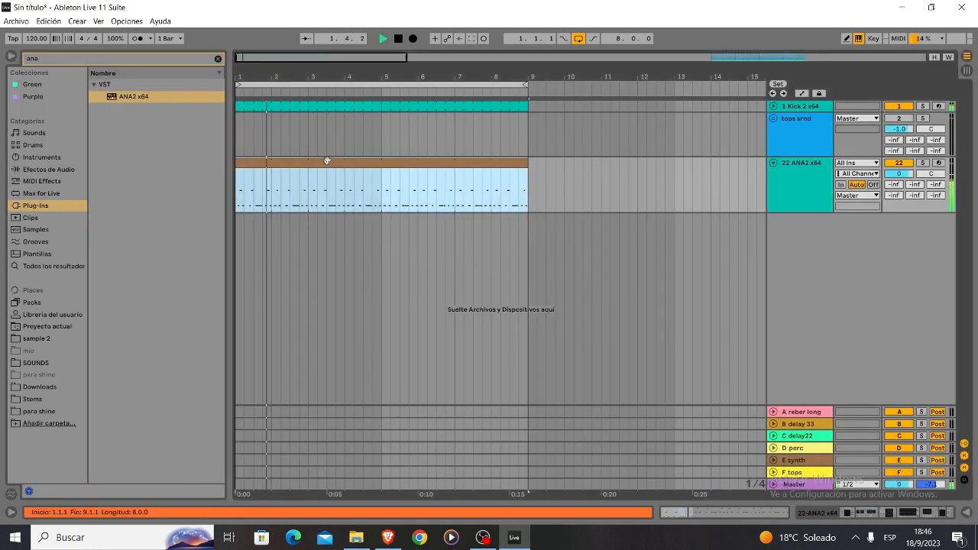
pyautogui.doubleClick(327, 161)
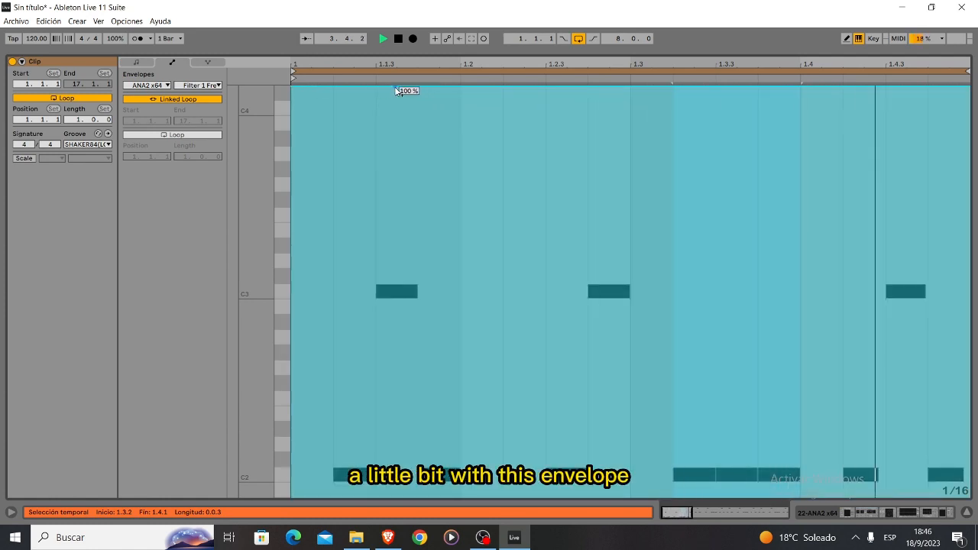
# - Shape the Filter 1 Freq clip envelope with breakpoints at the three C3 notes and a dip between 1.3.3 and 1.4
pyautogui.moveTo(397, 91); pyautogui.dragTo(396, 216)
pyautogui.moveTo(596, 218); pyautogui.dragTo(596, 160)
pyautogui.moveTo(739, 158); pyautogui.dragTo(750, 194)
pyautogui.moveTo(923, 192); pyautogui.dragTo(969, 205)
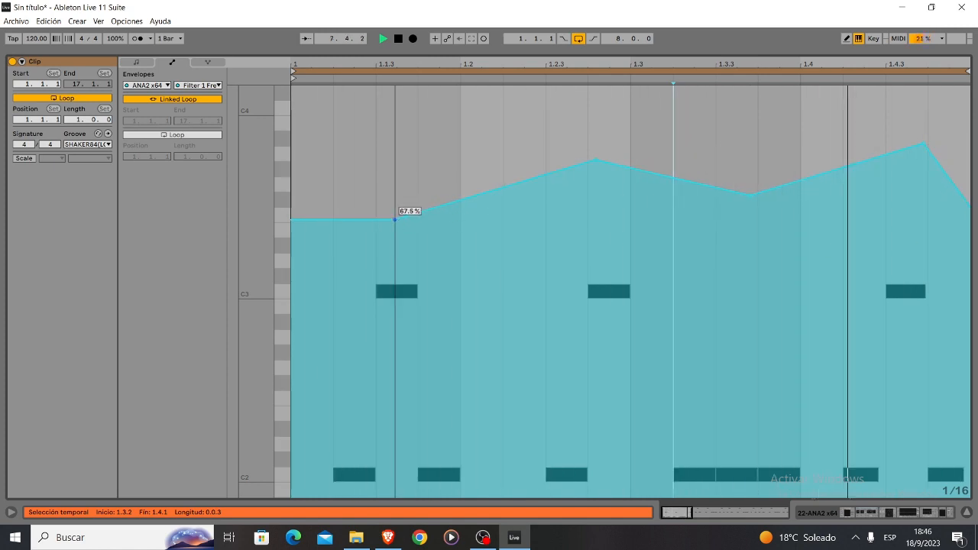
pyautogui.moveTo(395, 219); pyautogui.dragTo(396, 249)
pyautogui.press('Tab')
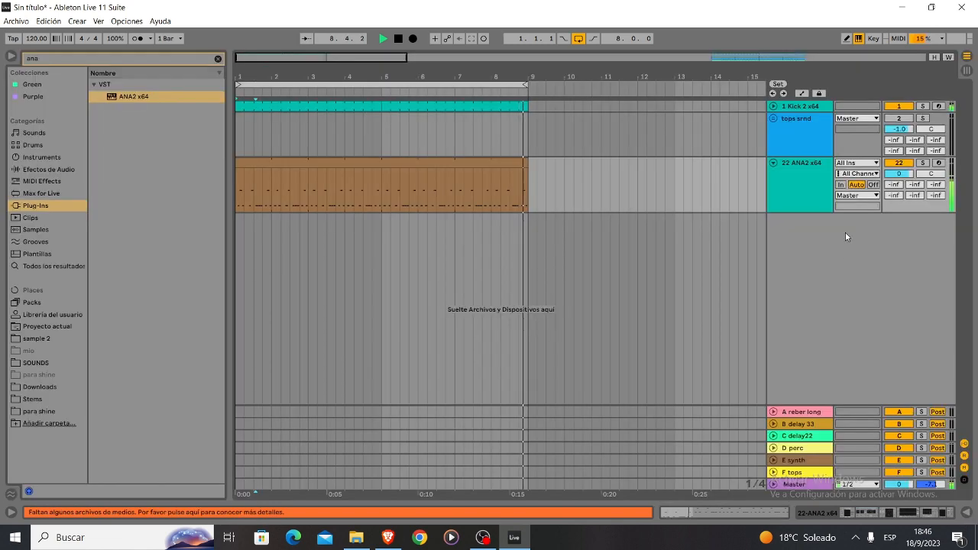
# - Raise the ANA2 filter 1 cutoff slightly to 20.03 Hz while listening to the loop
pyautogui.doubleClick(805, 188)
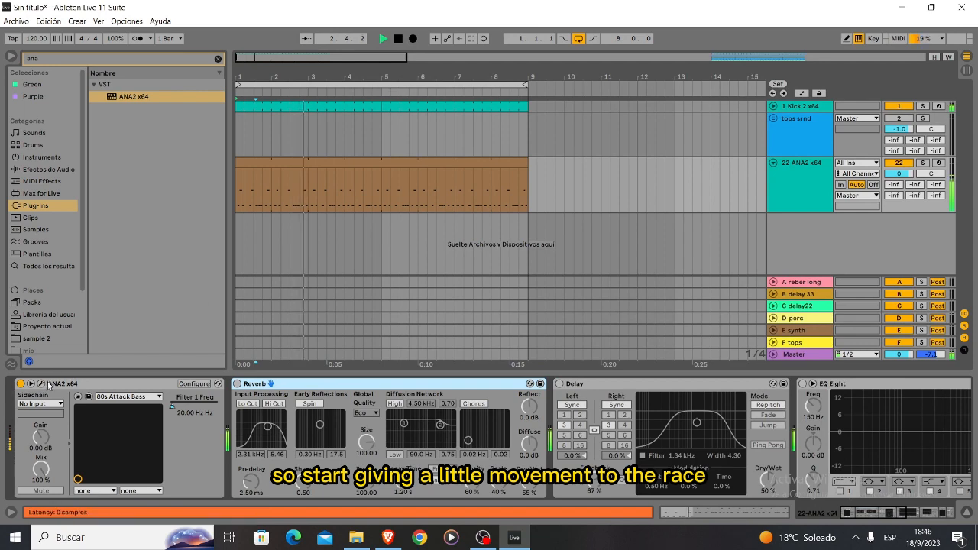
pyautogui.click(41, 384)
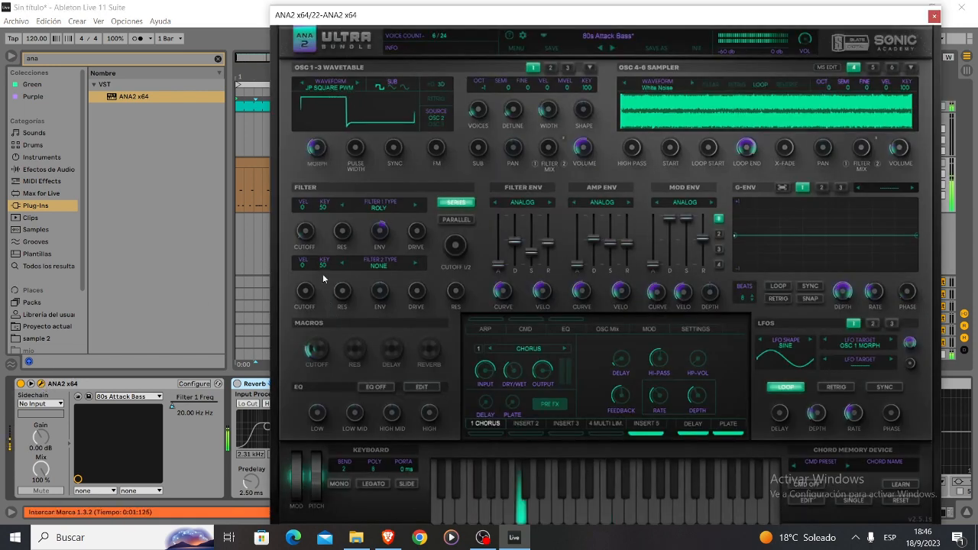
pyautogui.moveTo(299, 232); pyautogui.dragTo(315, 228)
pyautogui.click(935, 16)
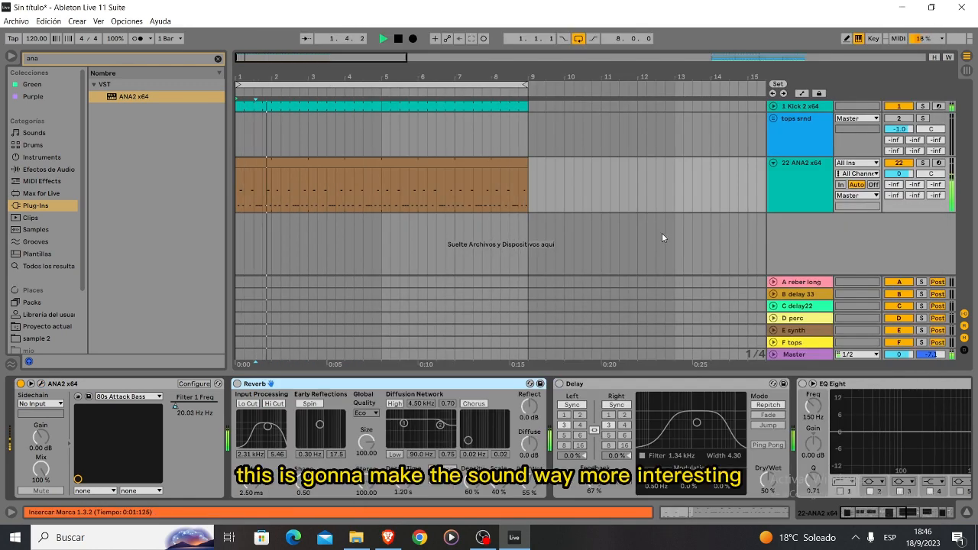
pyautogui.press('space')
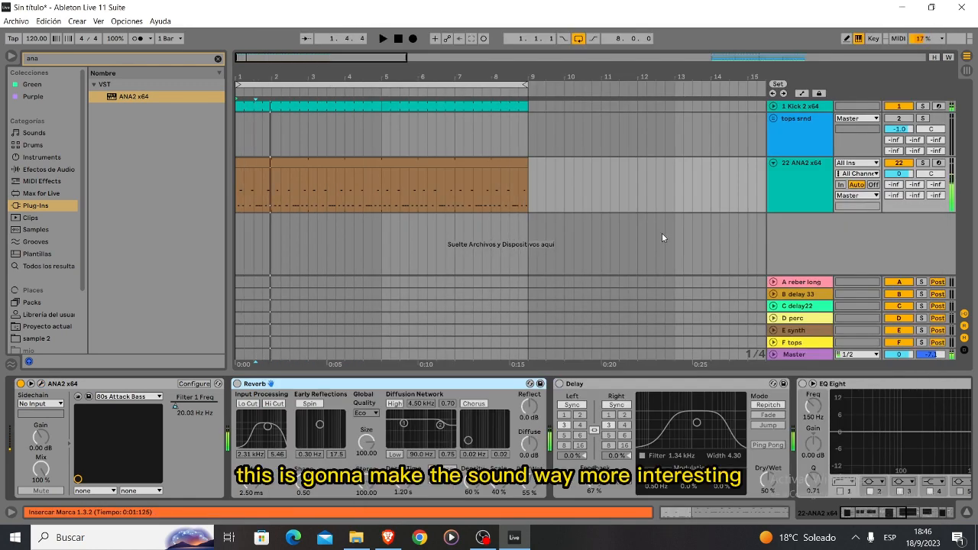
pyautogui.click(40, 384)
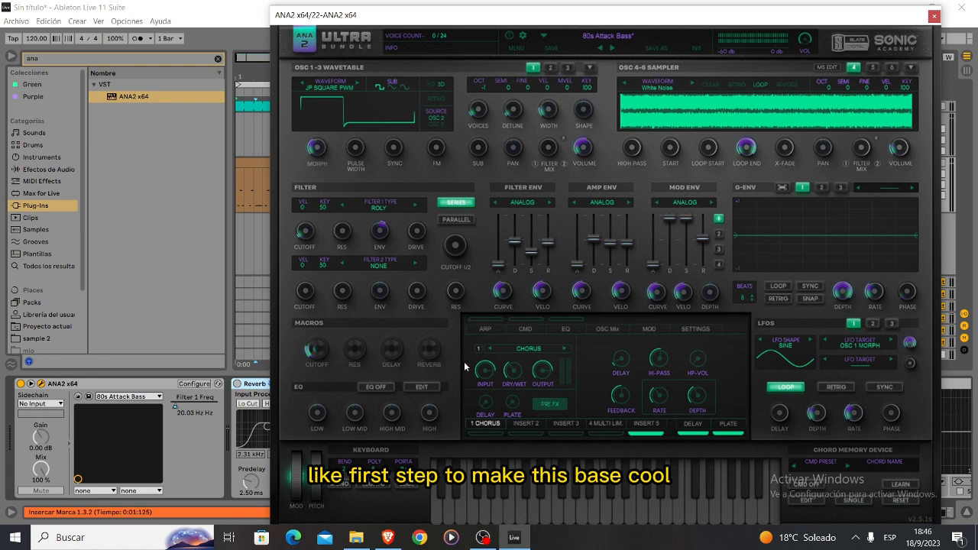
pyautogui.click(935, 16)
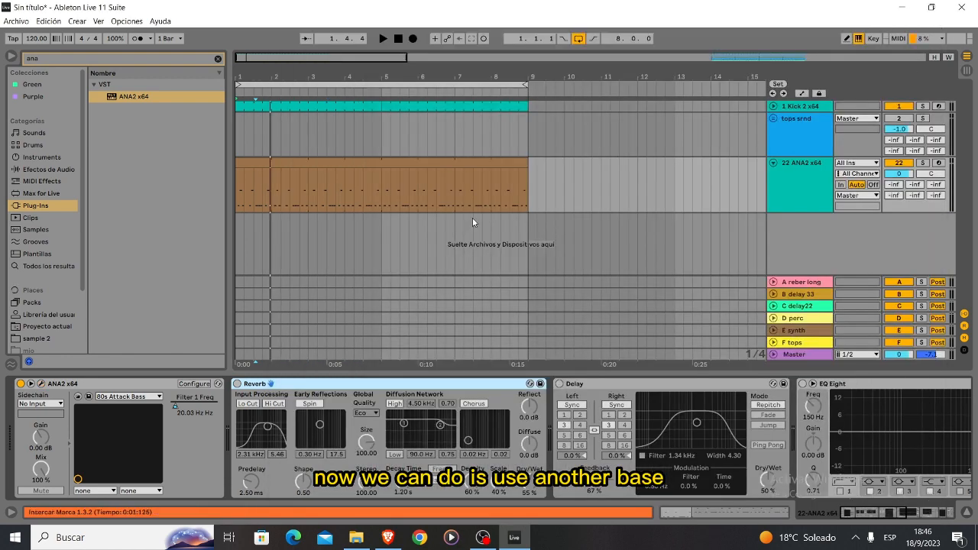
# - Duplicate the ANA2 bass track with its MIDI clip
pyautogui.doubleClick(308, 159)
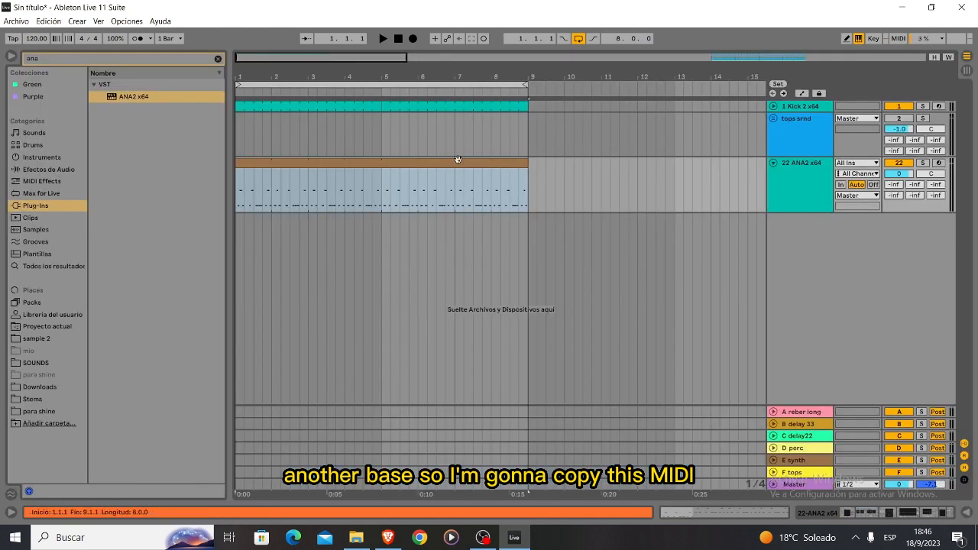
pyautogui.click(828, 178)
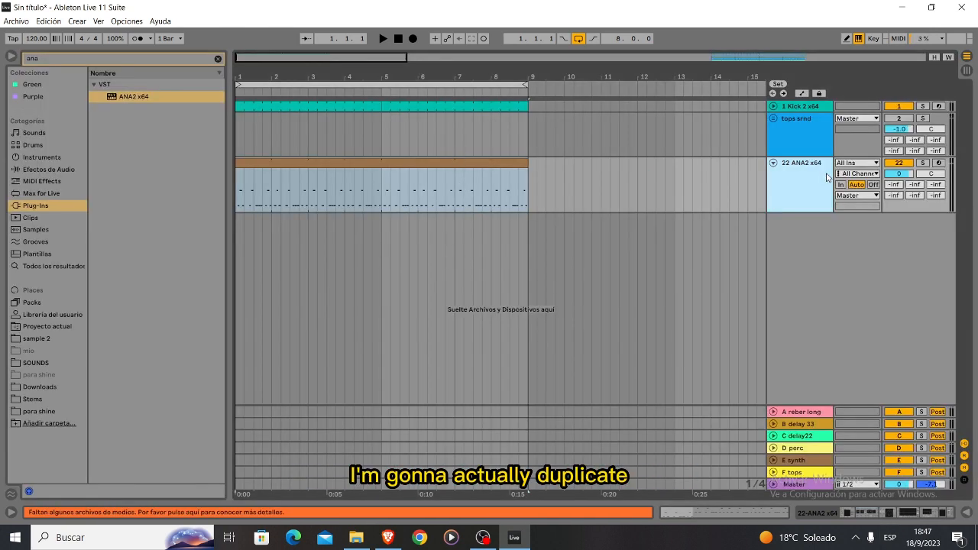
pyautogui.hotkey('ctrl', 'd')
# - Delete every note in the duplicated track's clip except the three consecutive C2 notes between 1.3 and 1.4
pyautogui.doubleClick(410, 222)
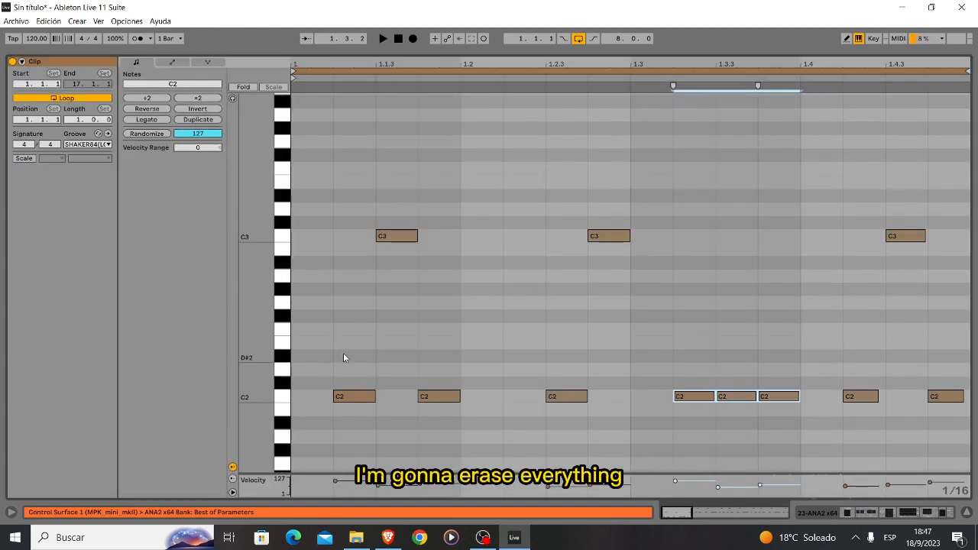
pyautogui.moveTo(344, 423); pyautogui.dragTo(618, 236)
pyautogui.moveTo(854, 203); pyautogui.dragTo(936, 432)
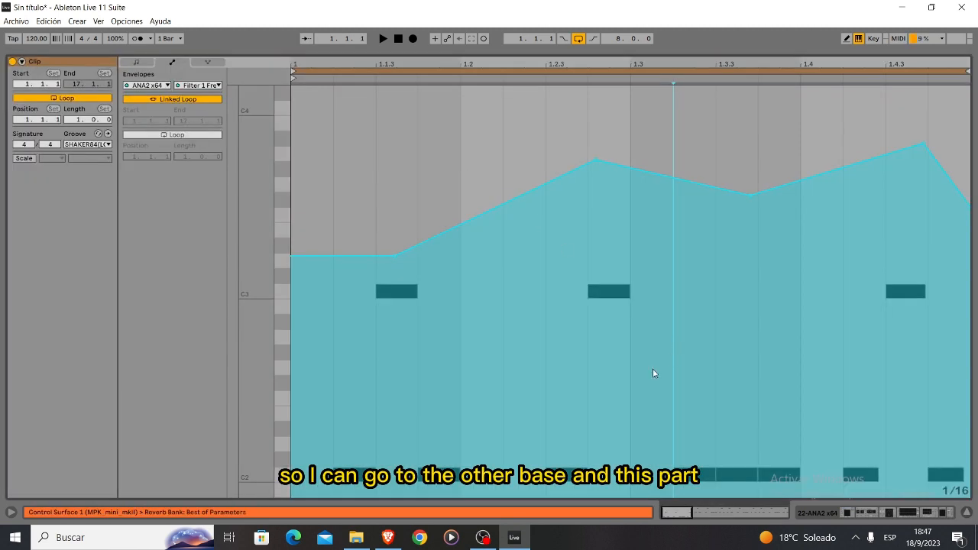
# - Remove the three consecutive C2 notes between 1.3 and 1.4 from the original bass clip and play both bass tracks together
pyautogui.click(136, 61)
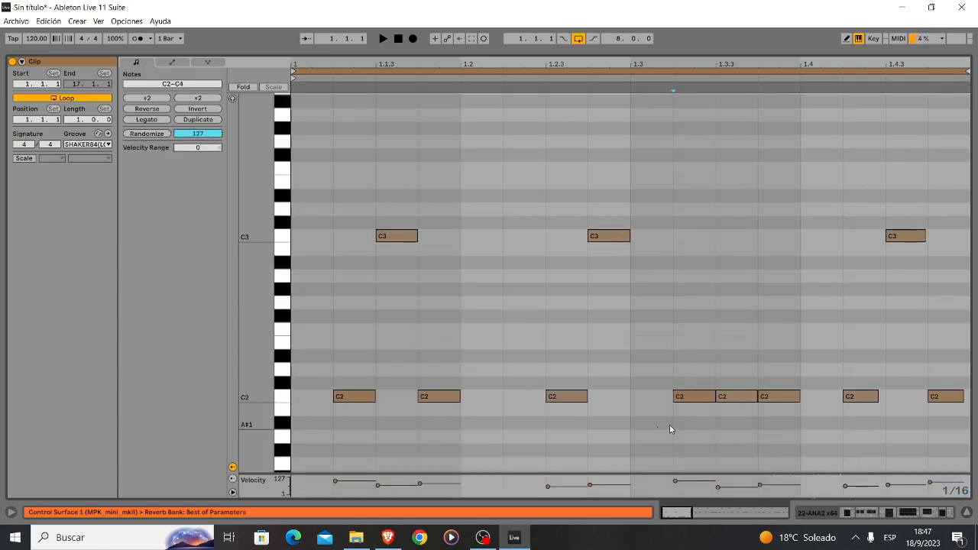
pyautogui.moveTo(670, 425); pyautogui.dragTo(778, 367)
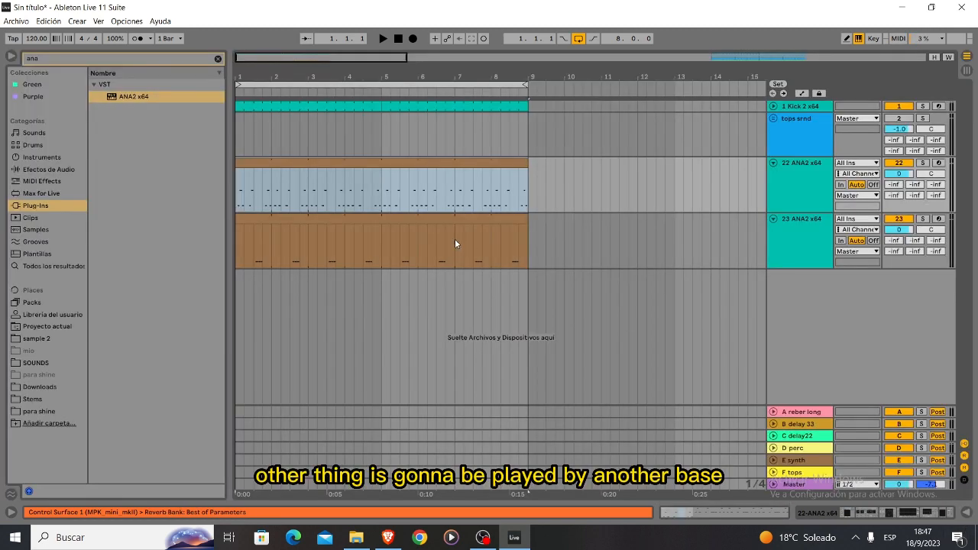
pyautogui.click(444, 223)
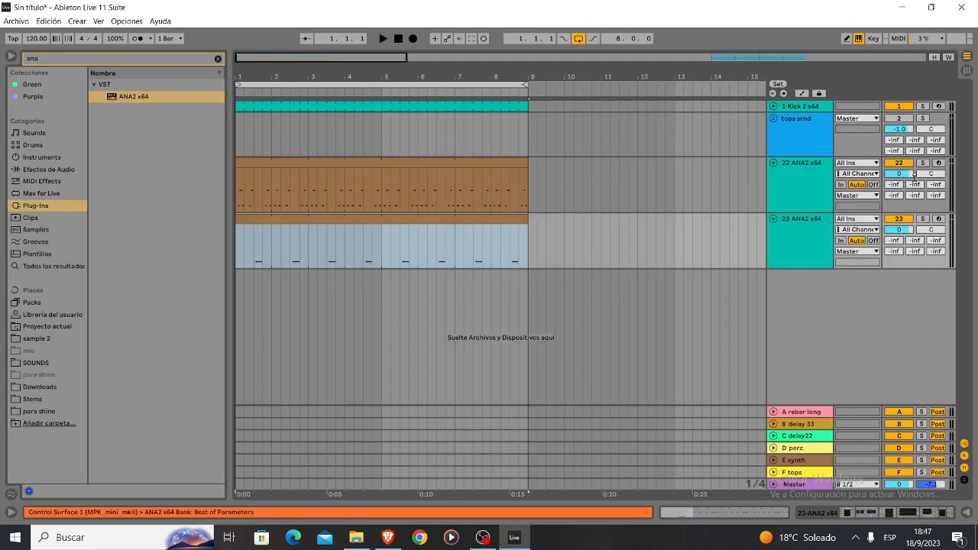
pyautogui.press('space')
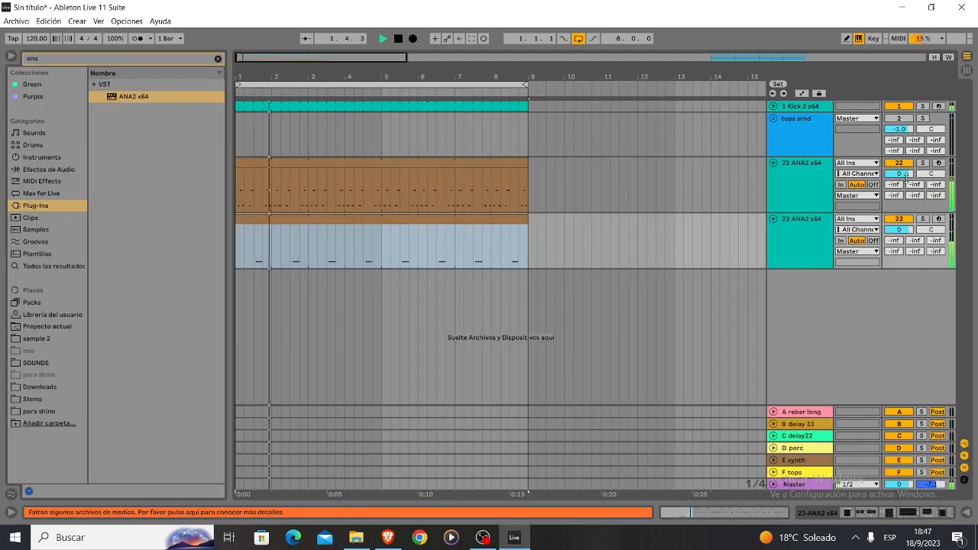
# - Load the bass preset Alive But Dead in the ANA2 of the duplicated bass track and close the plug-in window
pyautogui.press('space')
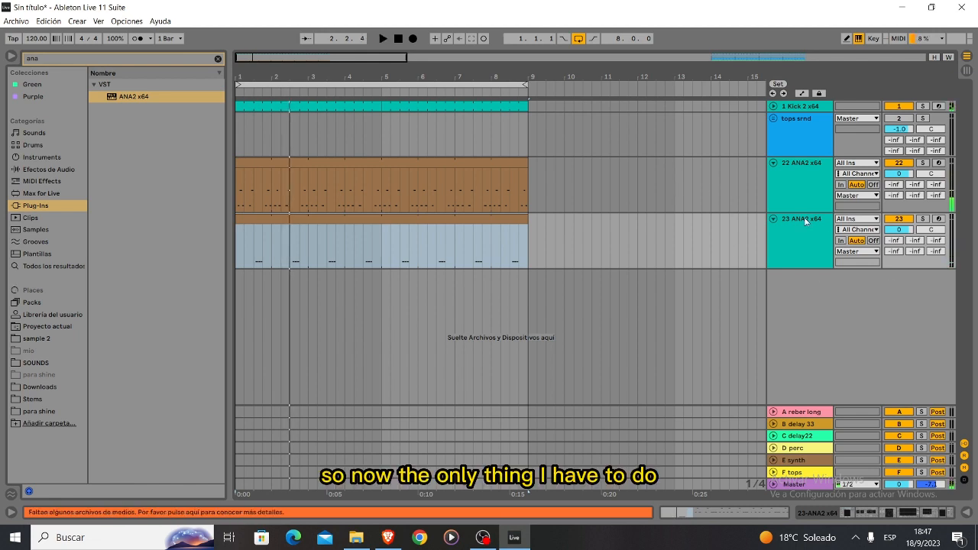
pyautogui.doubleClick(803, 220)
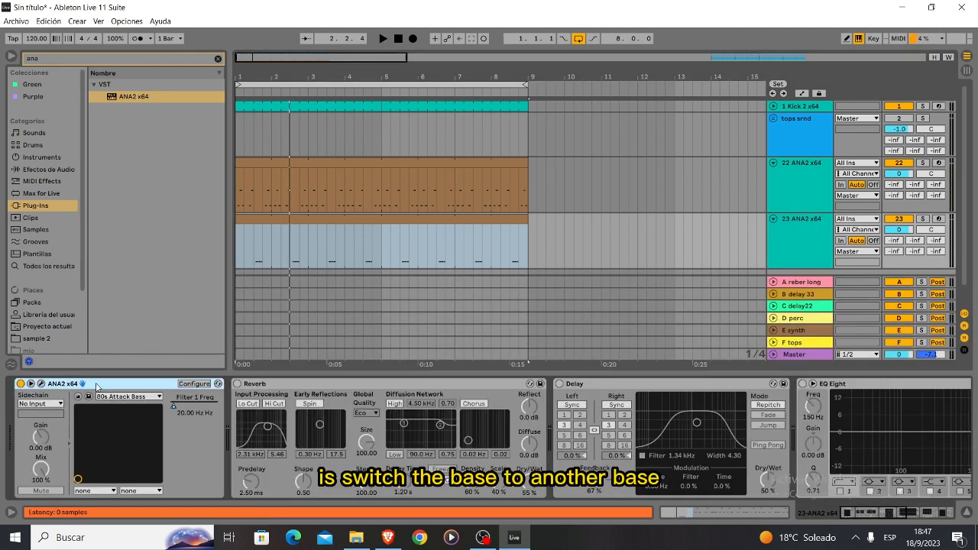
pyautogui.click(42, 384)
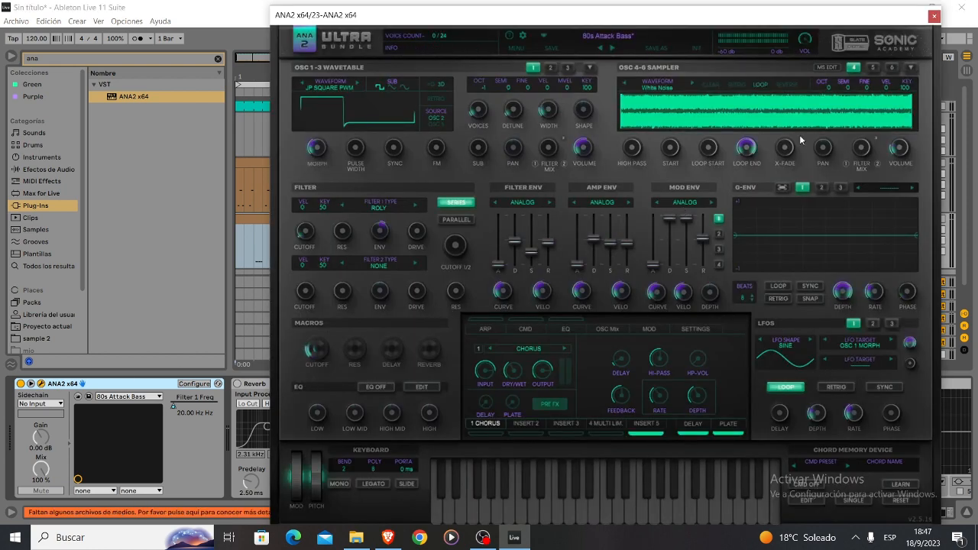
pyautogui.click(608, 36)
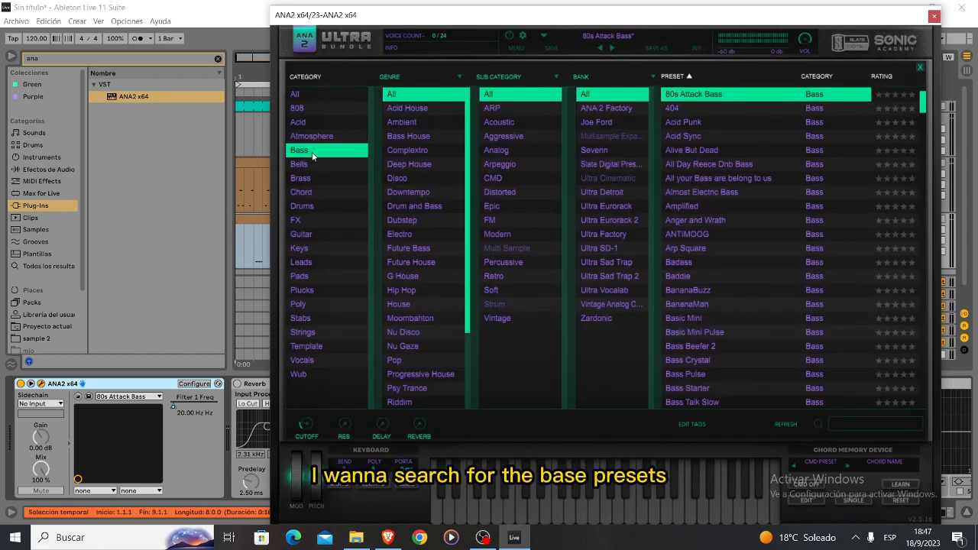
pyautogui.click(727, 152)
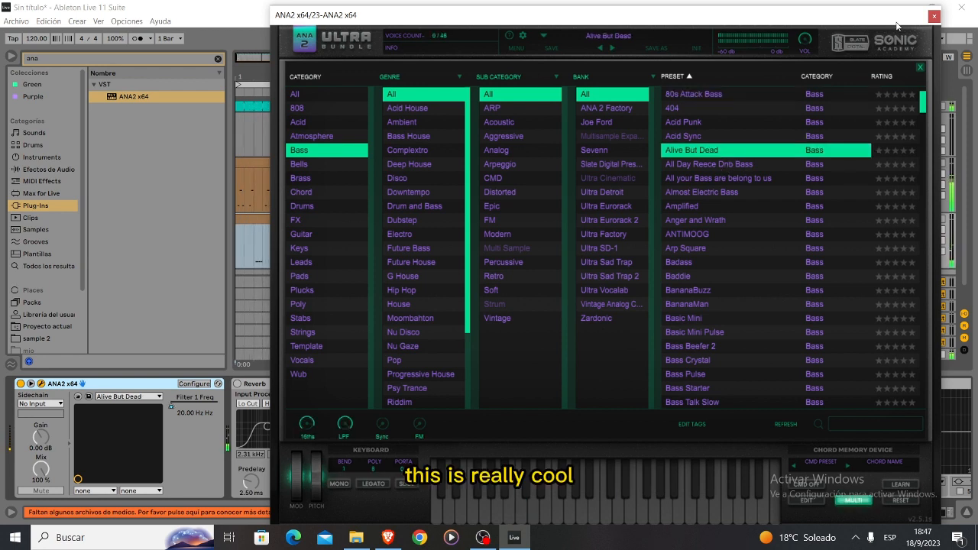
pyautogui.click(935, 15)
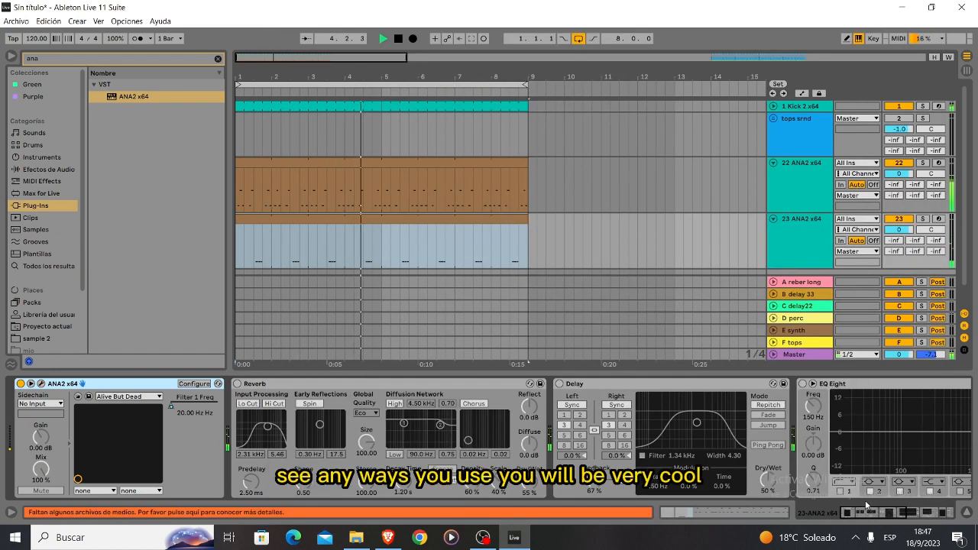
# - Enable the duplicated bass track's Auto Filter and set its low-pass cutoff to 658 Hz with 36% resonance
pyautogui.moveTo(870, 513); pyautogui.dragTo(917, 521)
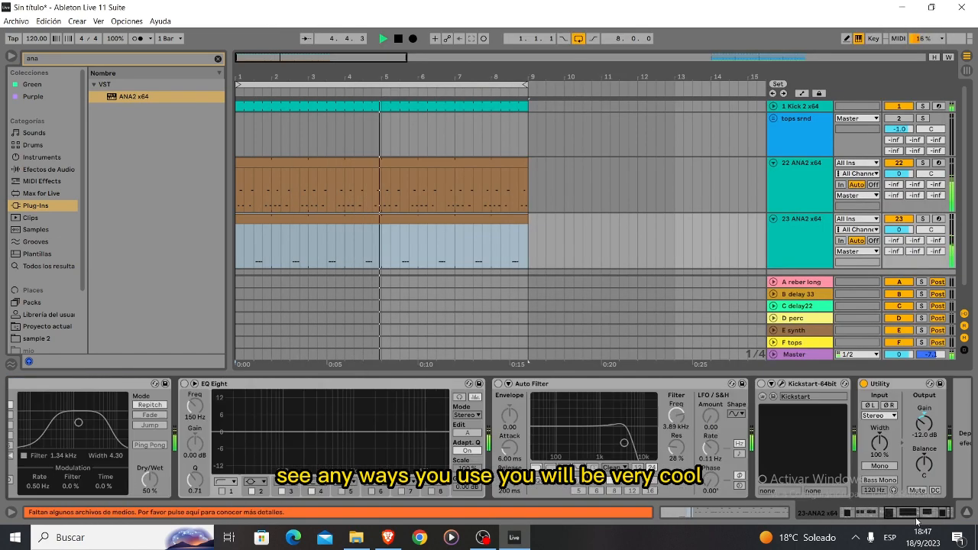
pyautogui.click(498, 383)
pyautogui.moveTo(625, 442); pyautogui.dragTo(594, 442)
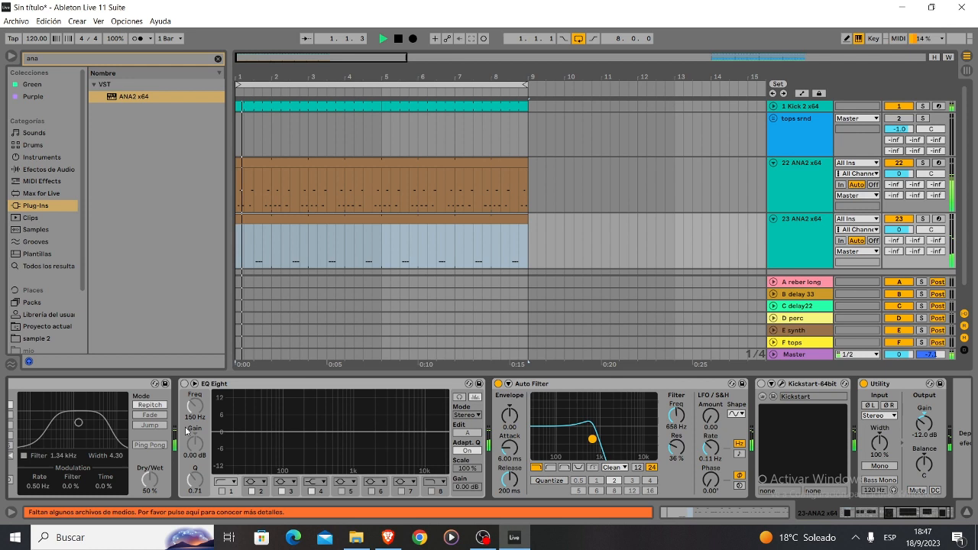
# - Enable EQ Eight on the duplicated bass track, make band 1 a steeper low cut at 88 Hz, and stop playback
pyautogui.click(184, 383)
pyautogui.click(222, 489)
pyautogui.click(223, 484)
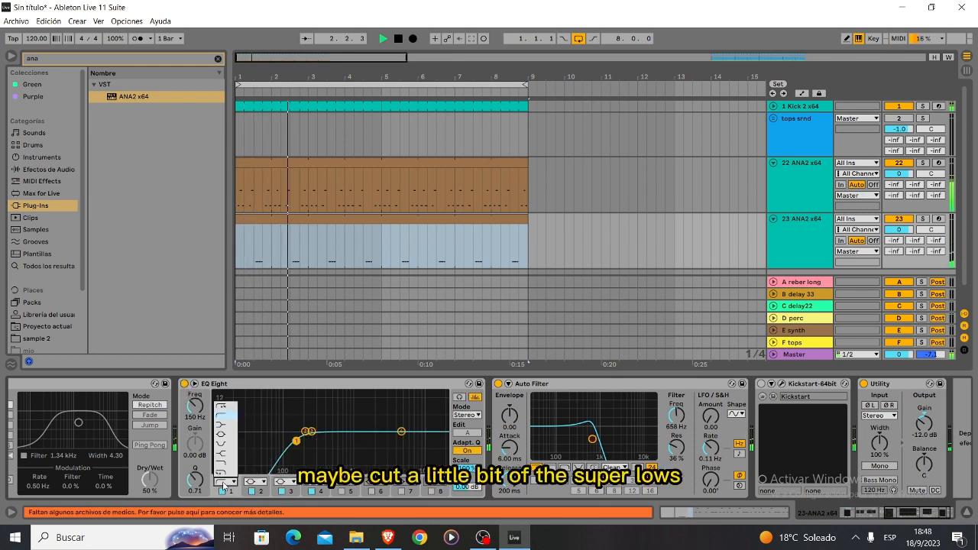
pyautogui.click(222, 408)
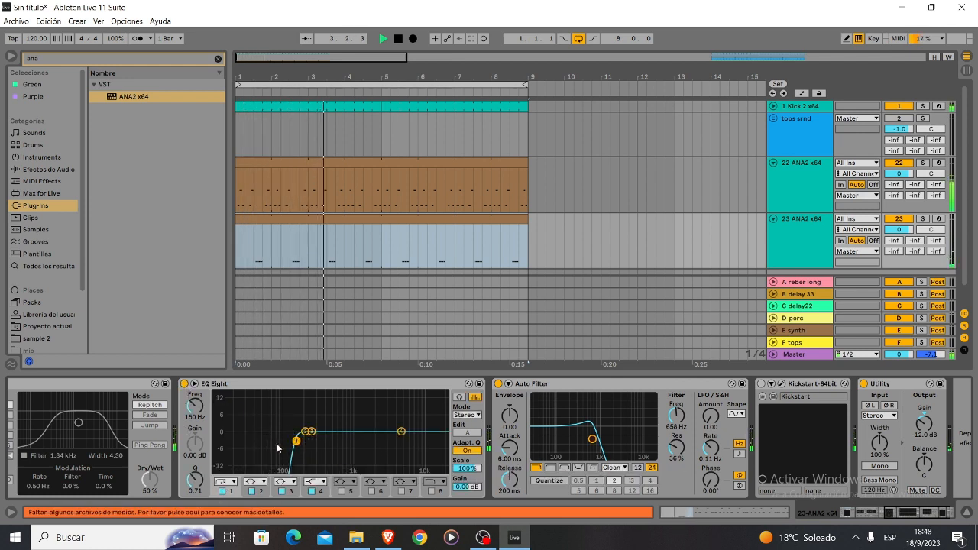
pyautogui.moveTo(295, 443); pyautogui.dragTo(281, 442)
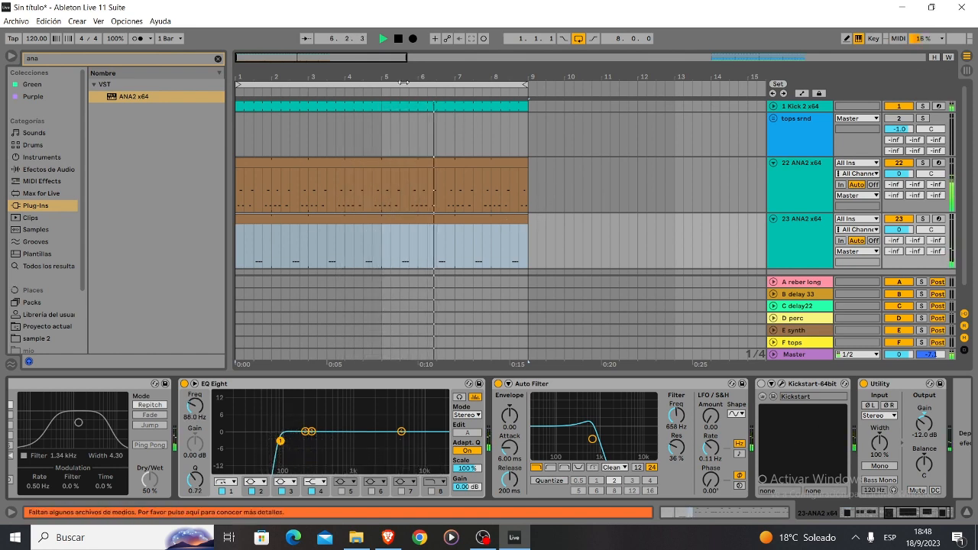
pyautogui.press('space')
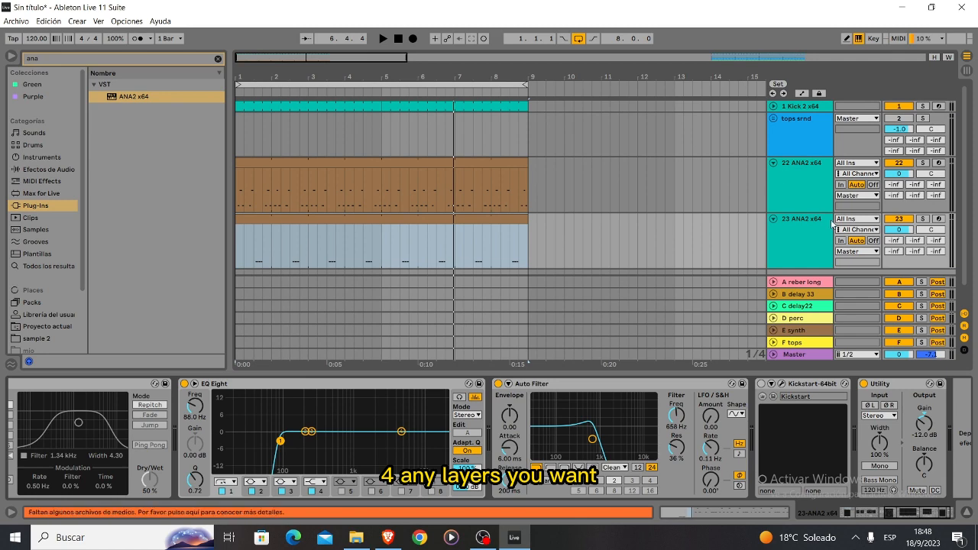
# - Try to copy both bass clips from bar 1 and paste them at bar 41 under the tops
pyautogui.moveTo(321, 57); pyautogui.dragTo(321, 21)
pyautogui.moveTo(301, 143); pyautogui.dragTo(221, 285)
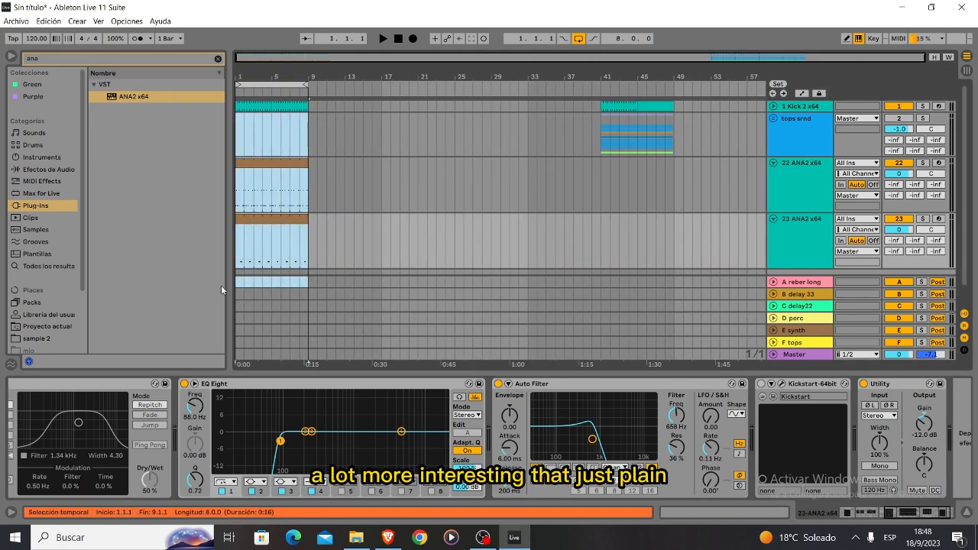
pyautogui.rightClick(261, 216)
pyautogui.click(294, 230)
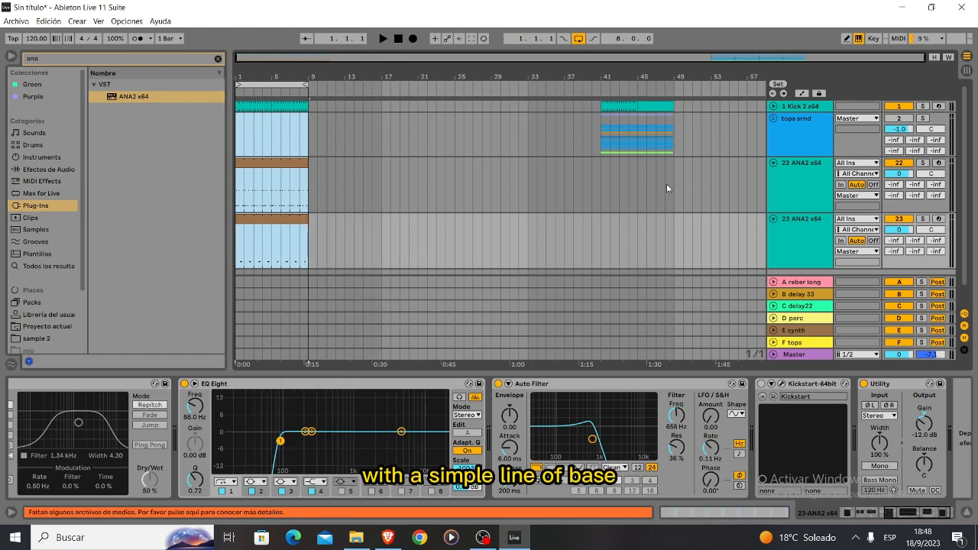
pyautogui.click(600, 163)
pyautogui.rightClick(600, 163)
pyautogui.click(605, 174)
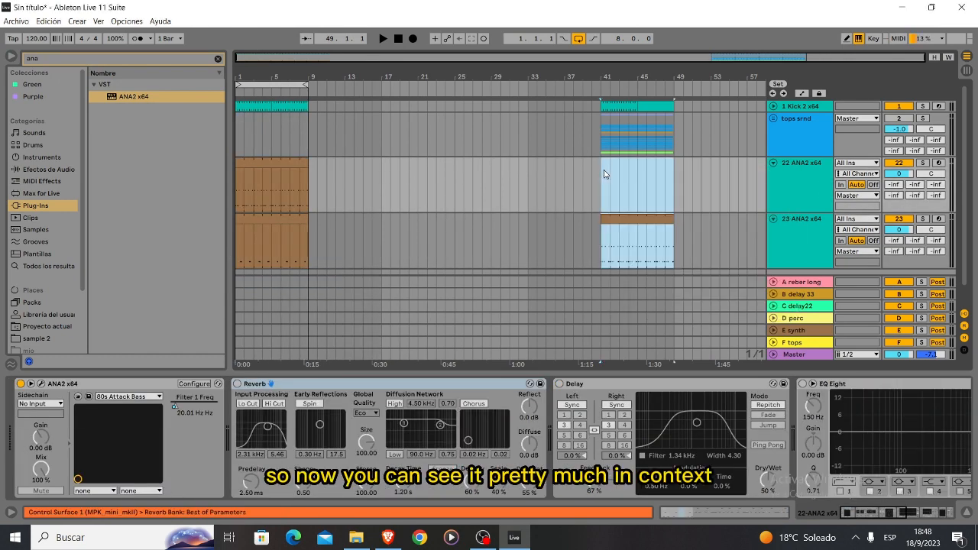
pyautogui.click(632, 233)
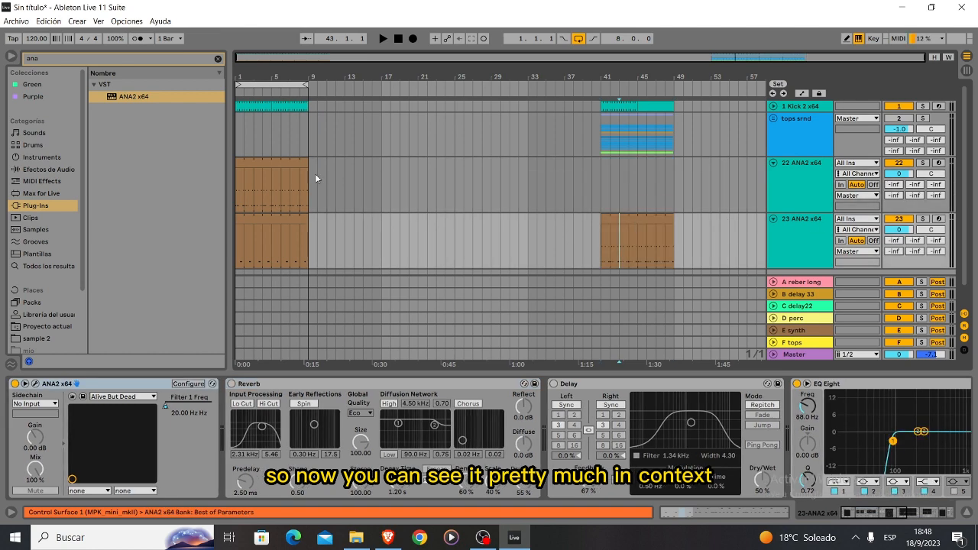
# - Move both bass clips from bar 1 to bar 41 on their own tracks and play them with the kick and tops
pyautogui.moveTo(275, 165); pyautogui.dragTo(644, 197)
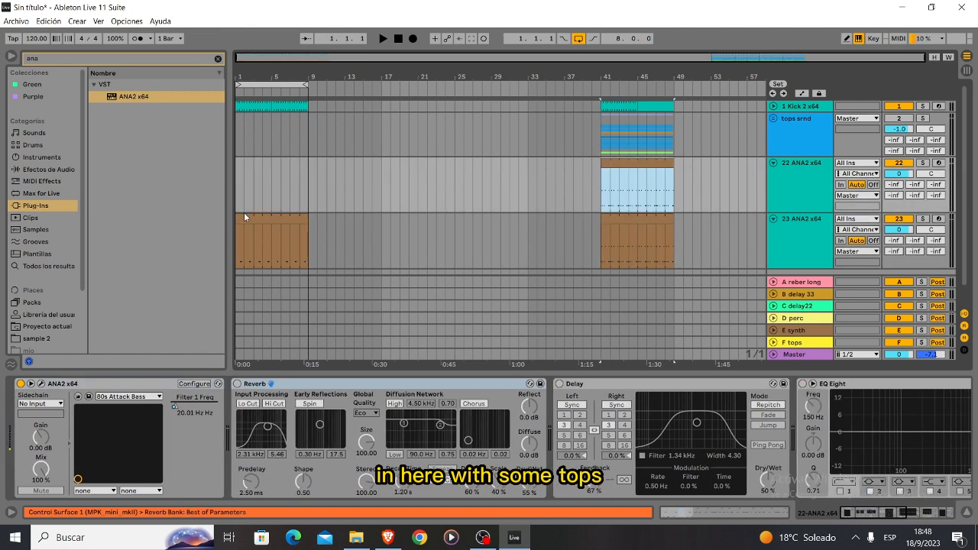
pyautogui.moveTo(244, 217); pyautogui.dragTo(610, 236)
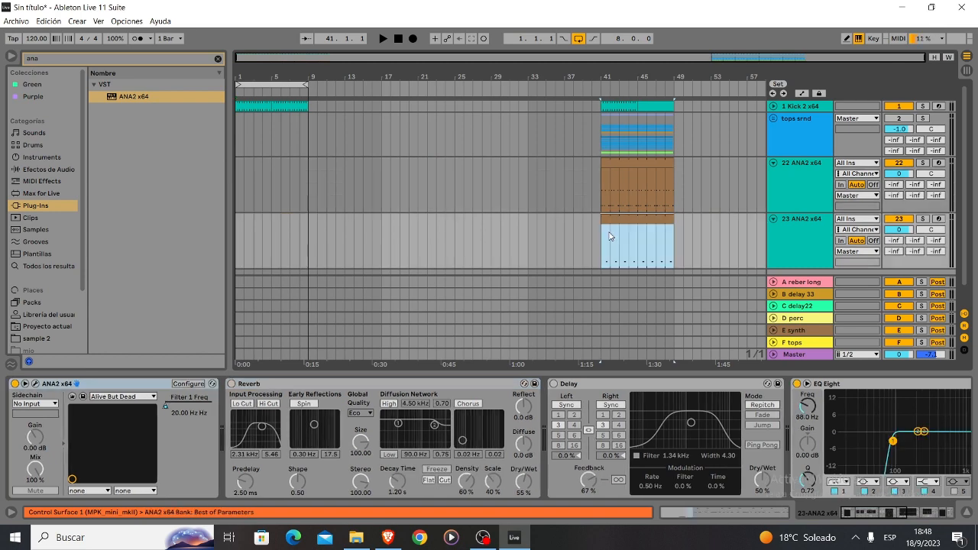
pyautogui.click(602, 230)
pyautogui.press('space')
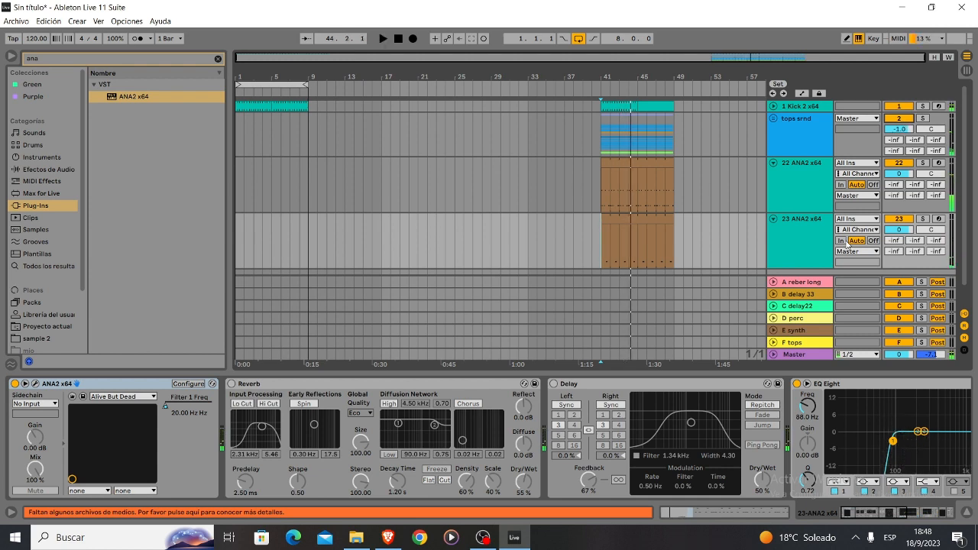
# - Collapse both ANA2 bass tracks in the arrangement and bring the duplicated track's EQ Eight into view
pyautogui.click(774, 218)
pyautogui.click(775, 163)
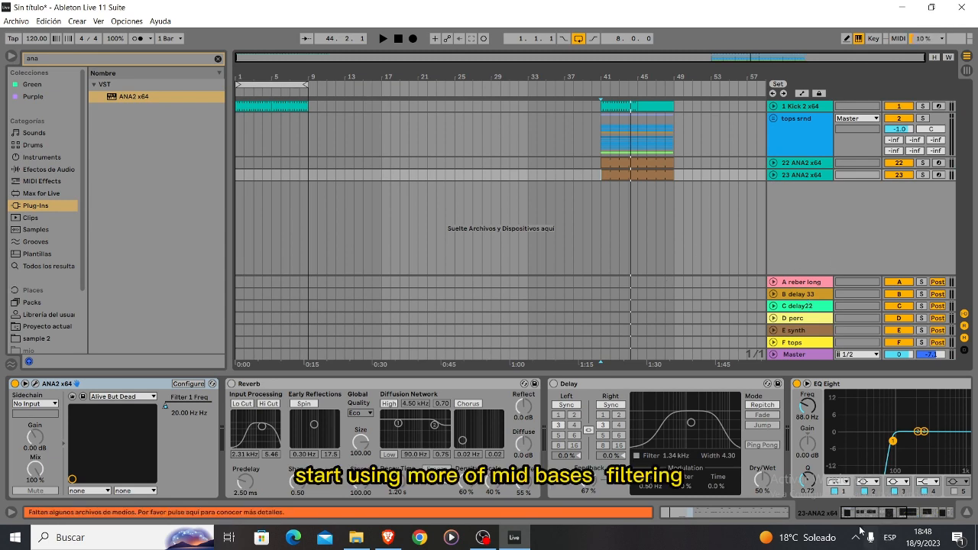
pyautogui.moveTo(859, 515); pyautogui.dragTo(866, 516)
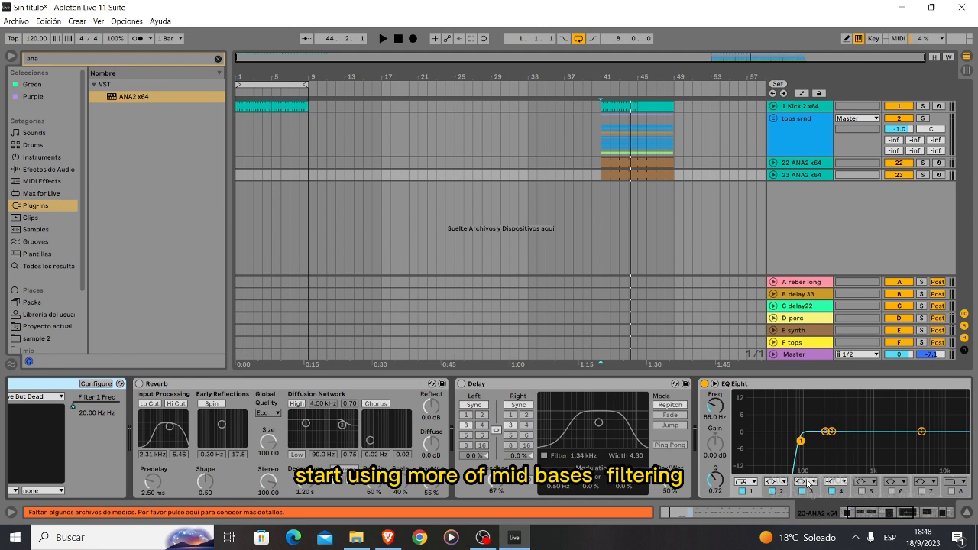